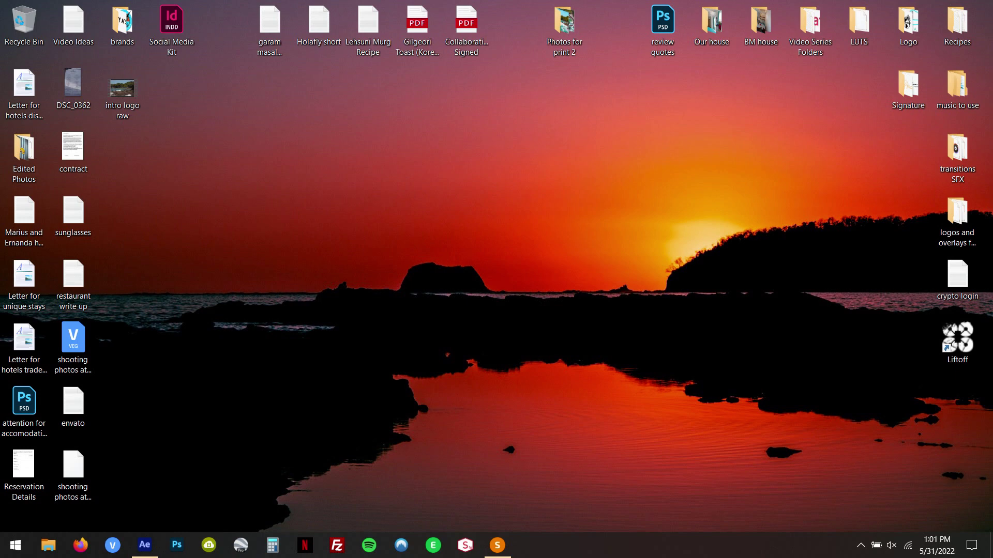
# Start a new project, import 'intro logo raw.mp4' from the desktop and build an 'intro logo raw' composition from it
pyautogui.click(145, 546)
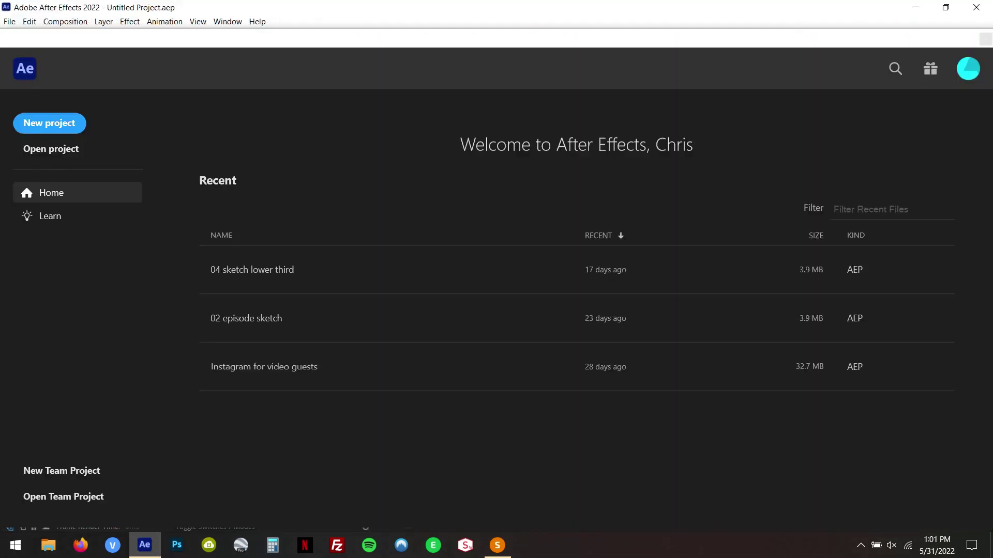
pyautogui.click(50, 123)
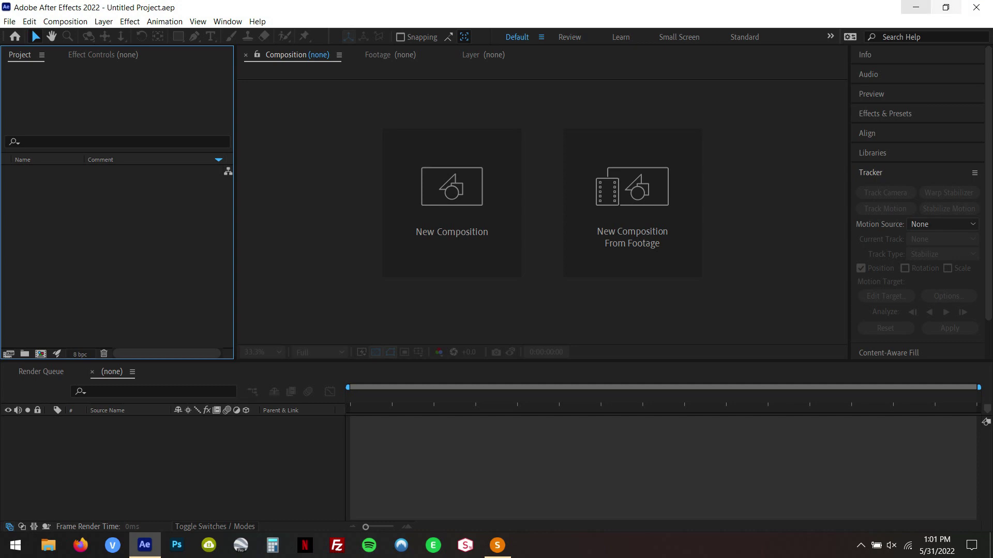
pyautogui.click(916, 7)
pyautogui.moveTo(122, 90); pyautogui.dragTo(77, 235)
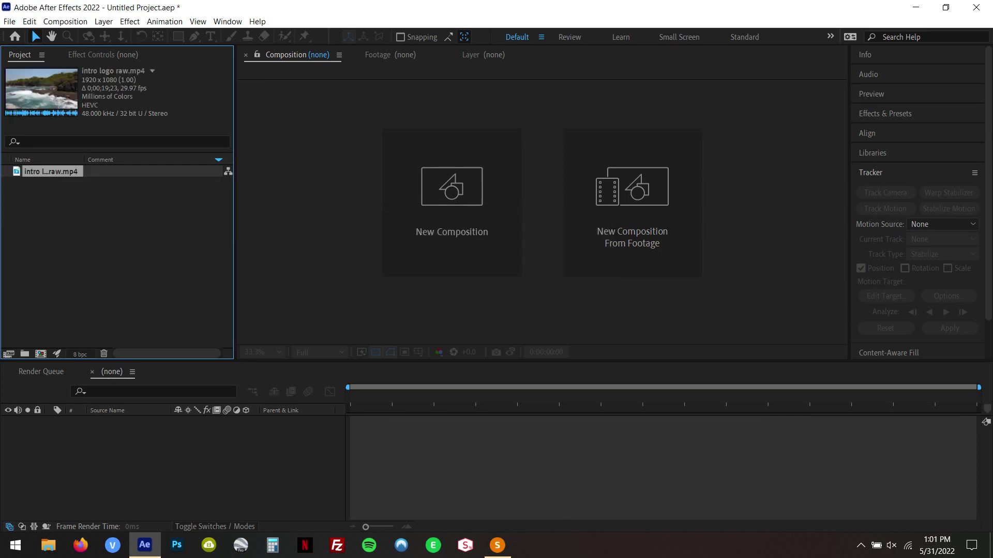
pyautogui.moveTo(51, 171); pyautogui.dragTo(431, 437)
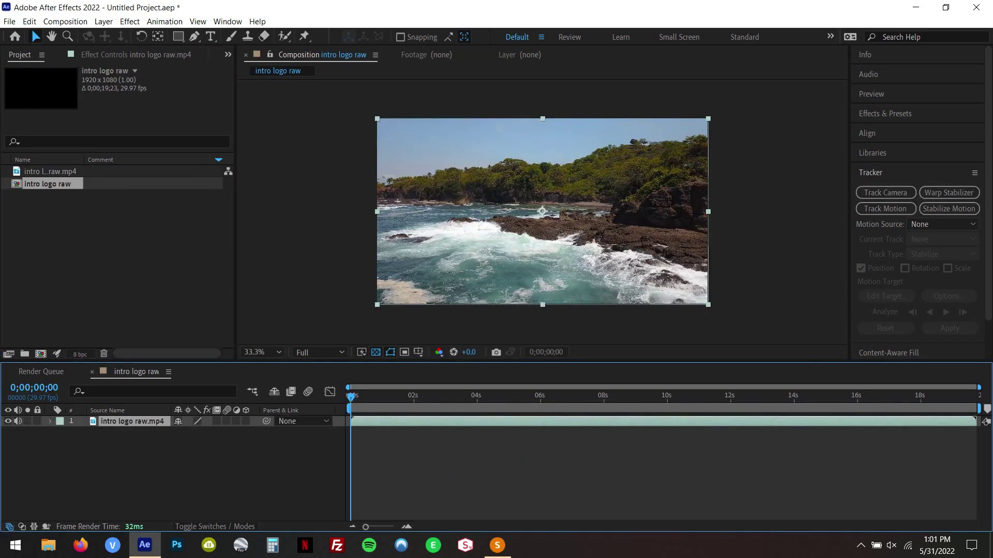
# Apply 3D Camera Tracker to the drone clip and let it solve track points on the rocky shore
pyautogui.click(885, 193)
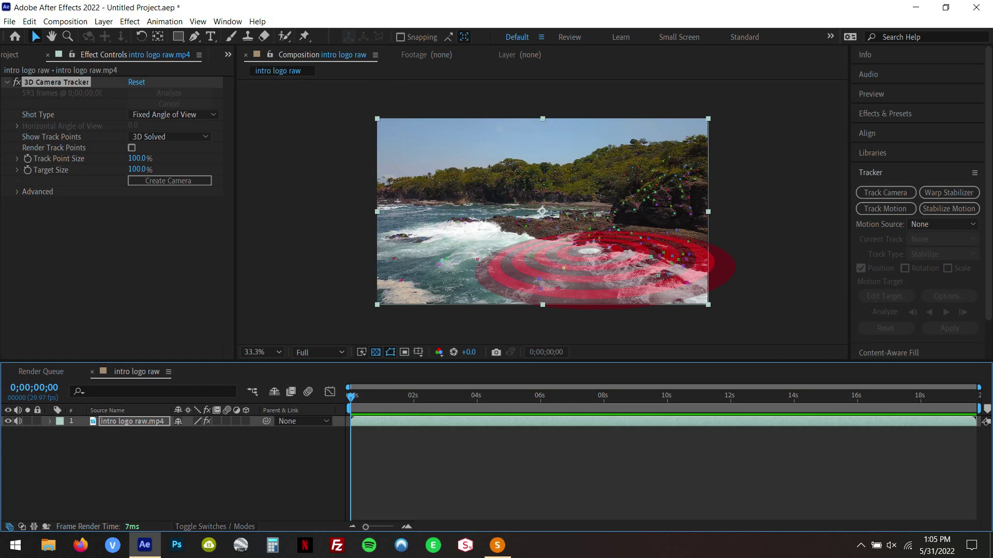
pyautogui.rightClick(589, 254)
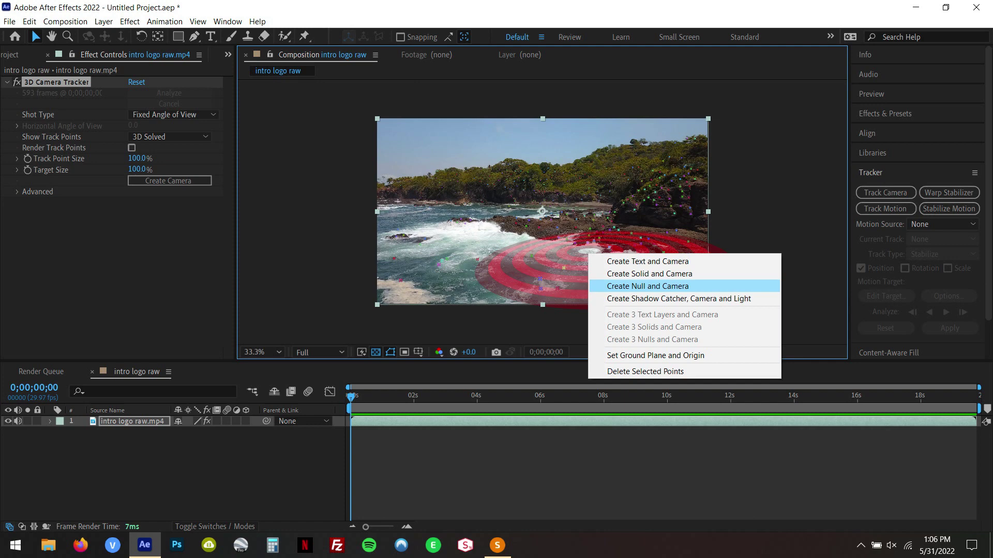
# Create Track Null 1 and a 3D Tracker Camera from the selected rock track points
pyautogui.click(648, 286)
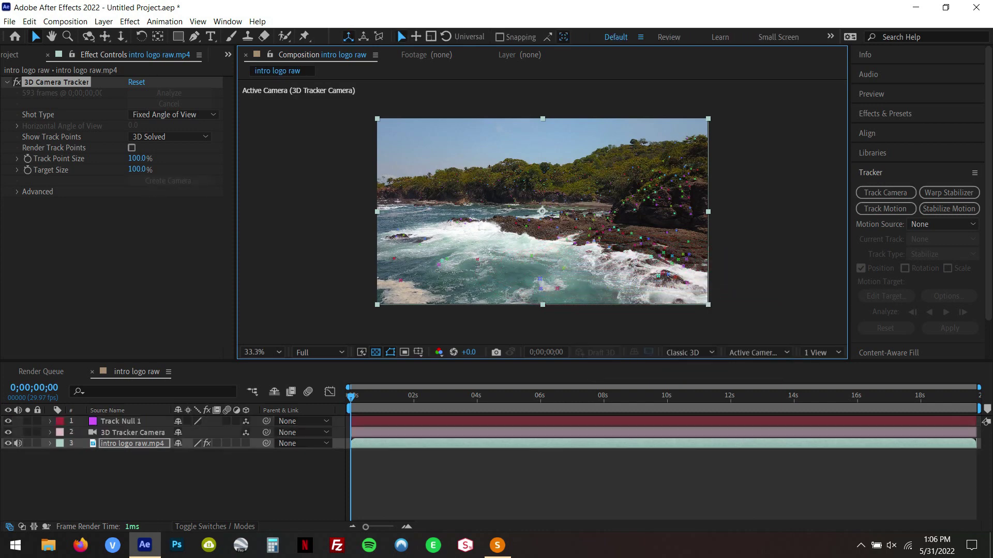
# Near the 4-second mark, set the rock points as ground plane and origin, then add another track null there
pyautogui.press('space')
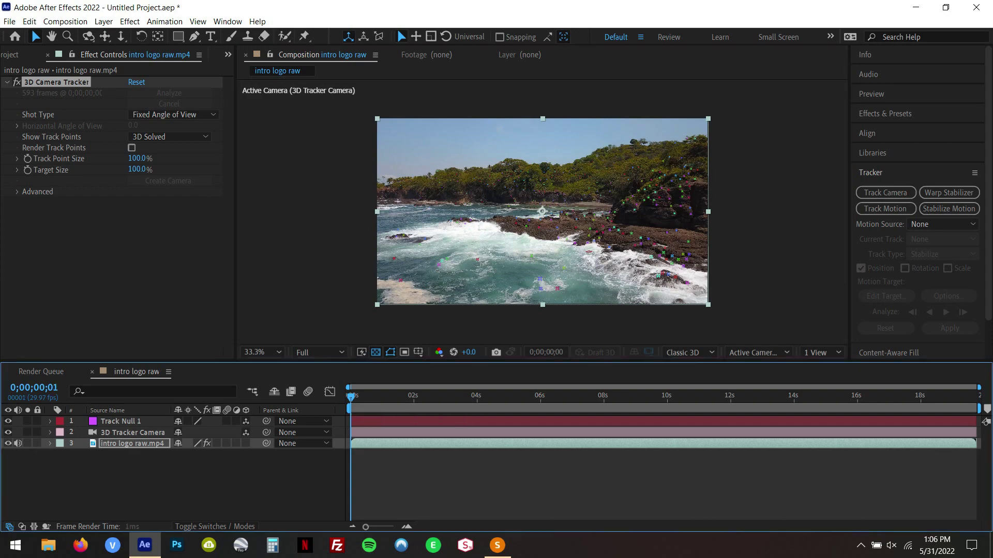
pyautogui.moveTo(505, 397)
pyautogui.mouseDown()
pyautogui.moveTo(522, 397)
pyautogui.moveTo(499, 397)
pyautogui.mouseUp()
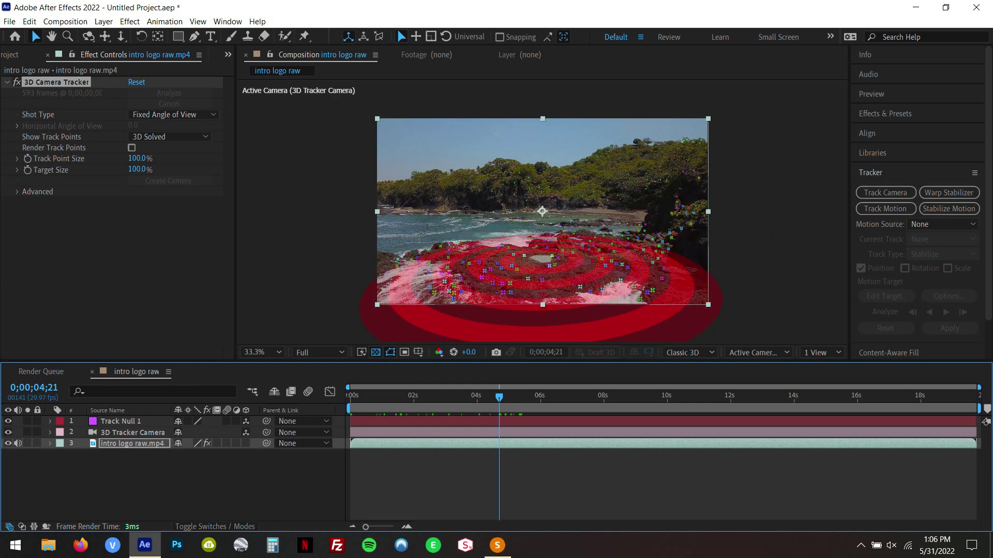
pyautogui.rightClick(543, 259)
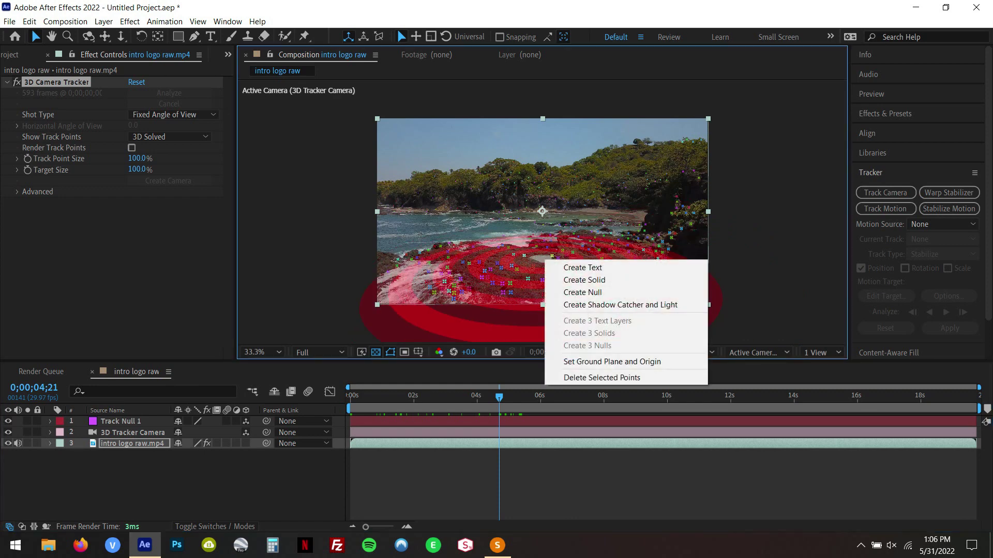
pyautogui.rightClick(552, 255)
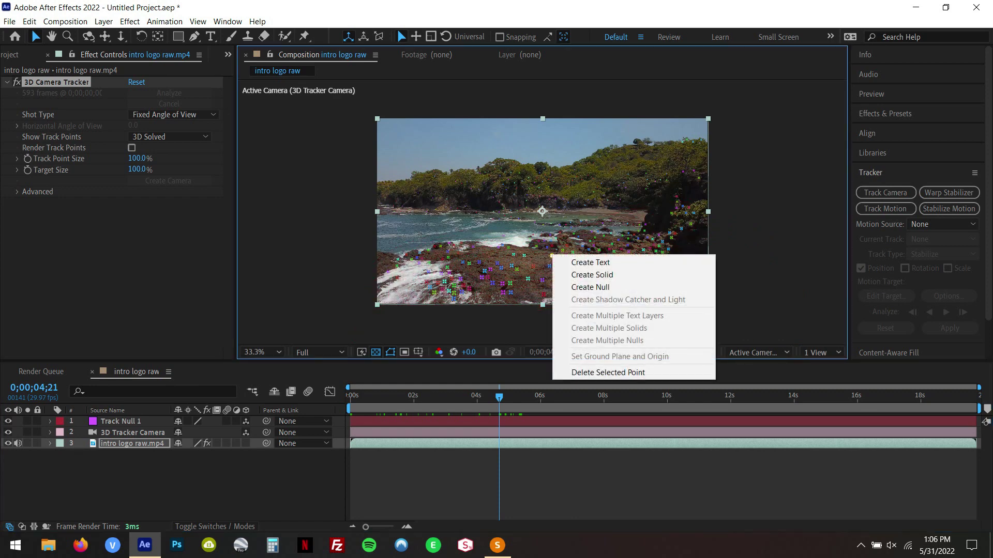
pyautogui.click(620, 356)
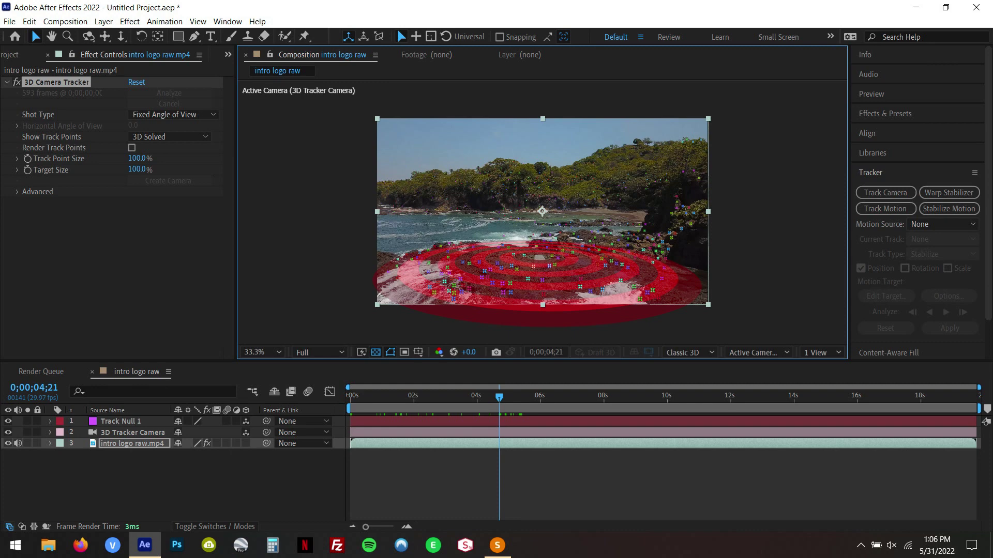
pyautogui.rightClick(539, 260)
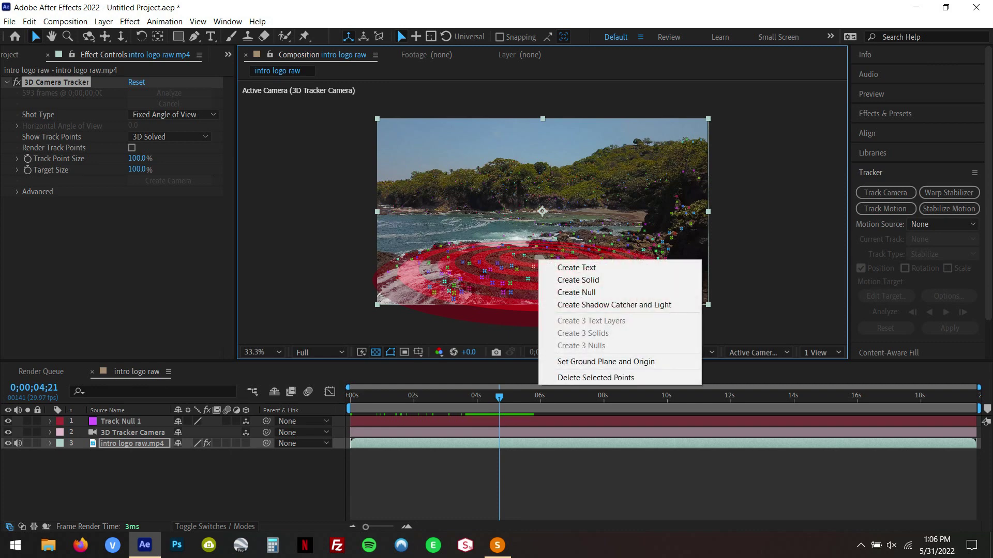
pyautogui.click(576, 293)
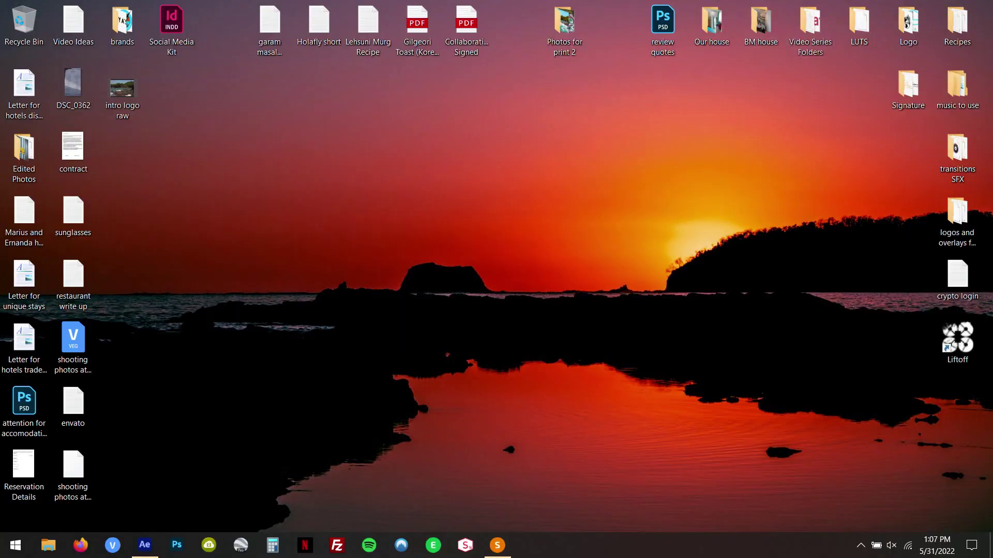
# Bring '01 sketch logo 2022 final sped up.avi' from Video Series Folders > 01 Sketch for 2022 into the composition
pyautogui.doubleClick(810, 25)
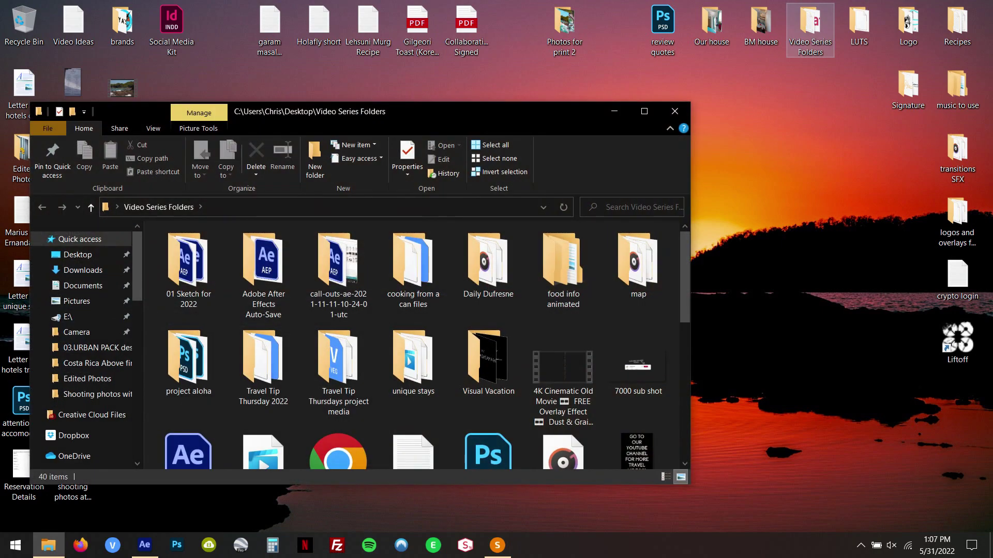
pyautogui.doubleClick(189, 269)
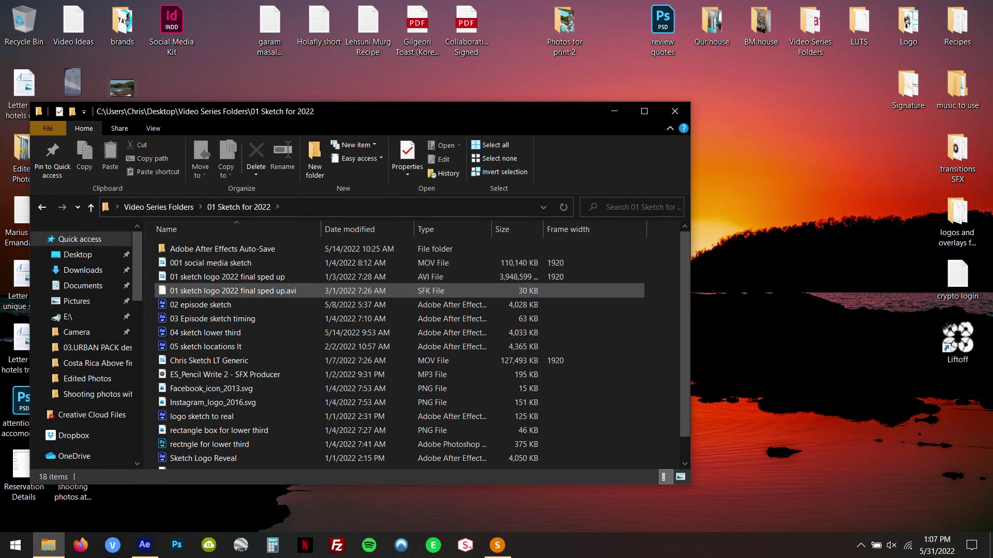
pyautogui.click(228, 277)
pyautogui.moveTo(228, 276)
pyautogui.mouseDown()
pyautogui.moveTo(223, 305)
pyautogui.moveTo(243, 281)
pyautogui.moveTo(289, 401)
pyautogui.moveTo(291, 468)
pyautogui.moveTo(222, 491)
pyautogui.moveTo(149, 541)
pyautogui.moveTo(344, 286)
pyautogui.moveTo(523, 252)
pyautogui.moveTo(527, 231)
pyautogui.mouseUp()
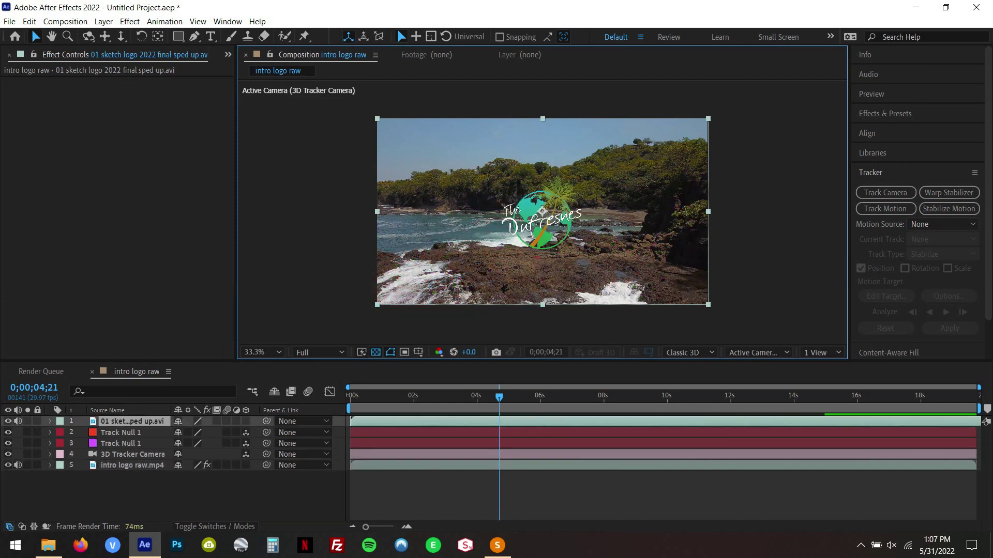
# Enable Time Remap and the 3D switch on the logo layer, previewing back to 0;00;03;12
pyautogui.hotkey('ctrl', 'alt', 't')
pyautogui.moveTo(499, 397); pyautogui.dragTo(392, 397)
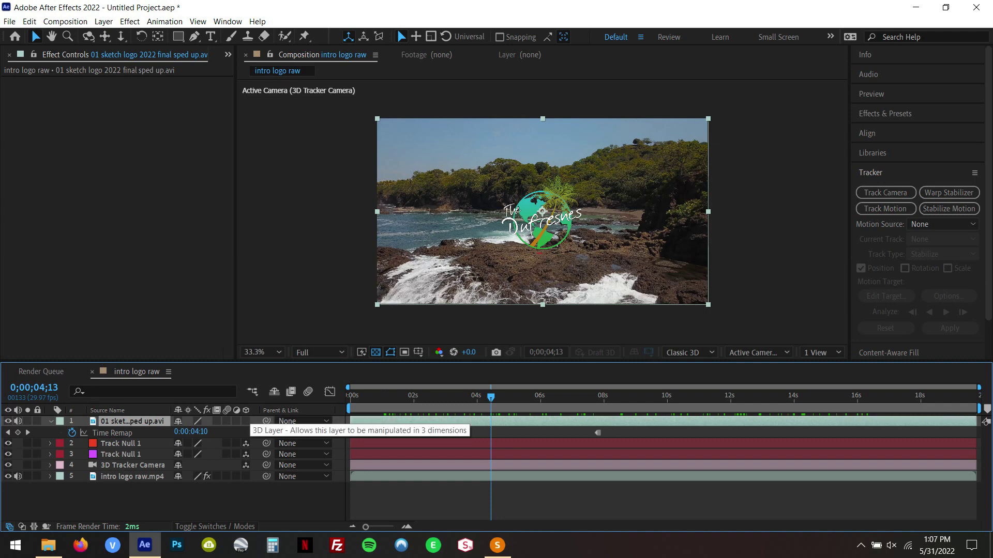
pyautogui.click(246, 422)
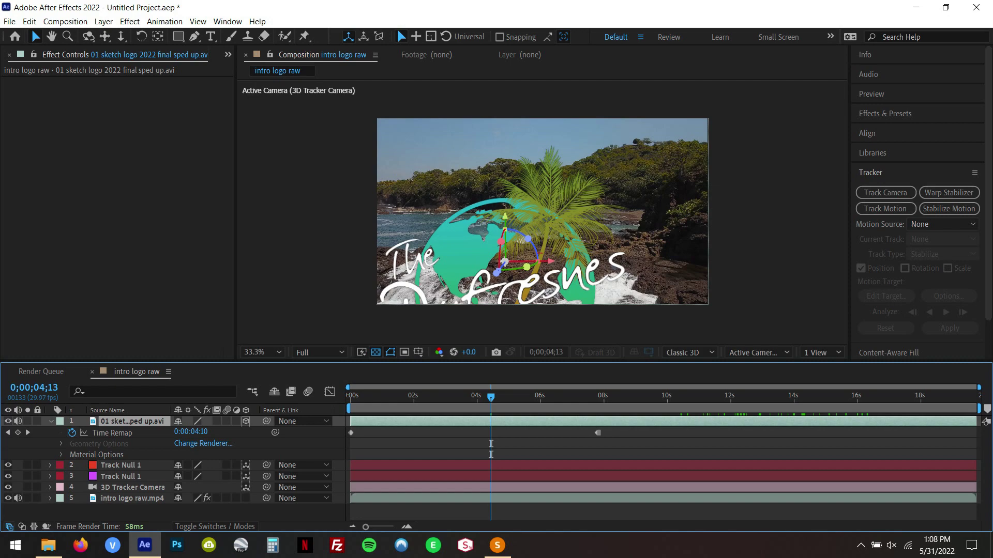
pyautogui.moveTo(490, 397); pyautogui.dragTo(430, 398)
pyautogui.press('space')
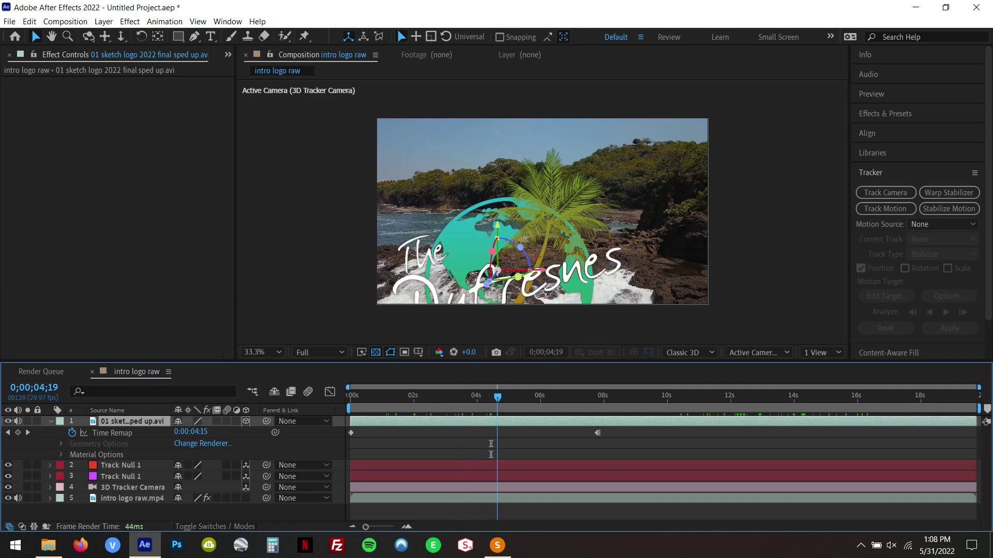
pyautogui.moveTo(533, 397); pyautogui.dragTo(459, 396)
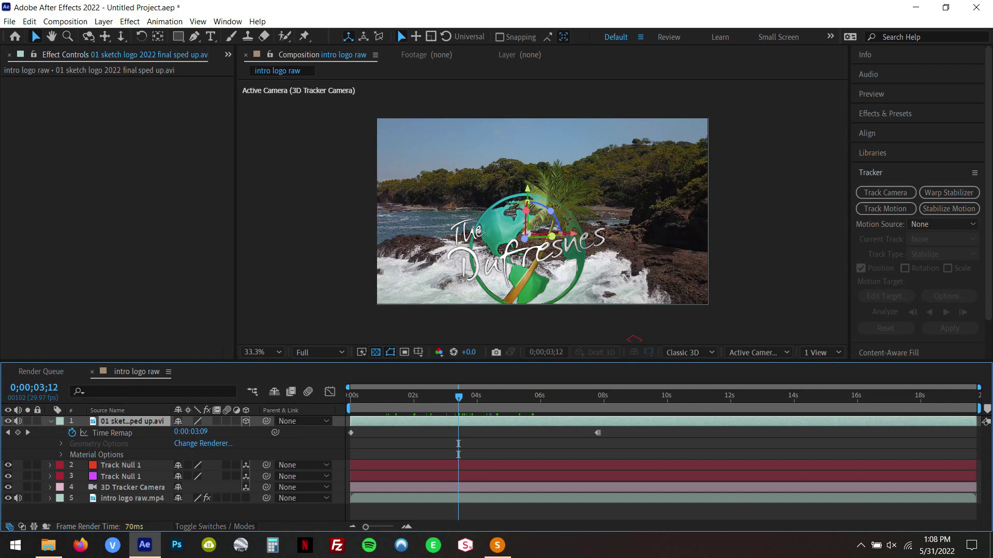
# Copy Track Null 1's Position and paste it onto the logo layer
pyautogui.click(92, 465)
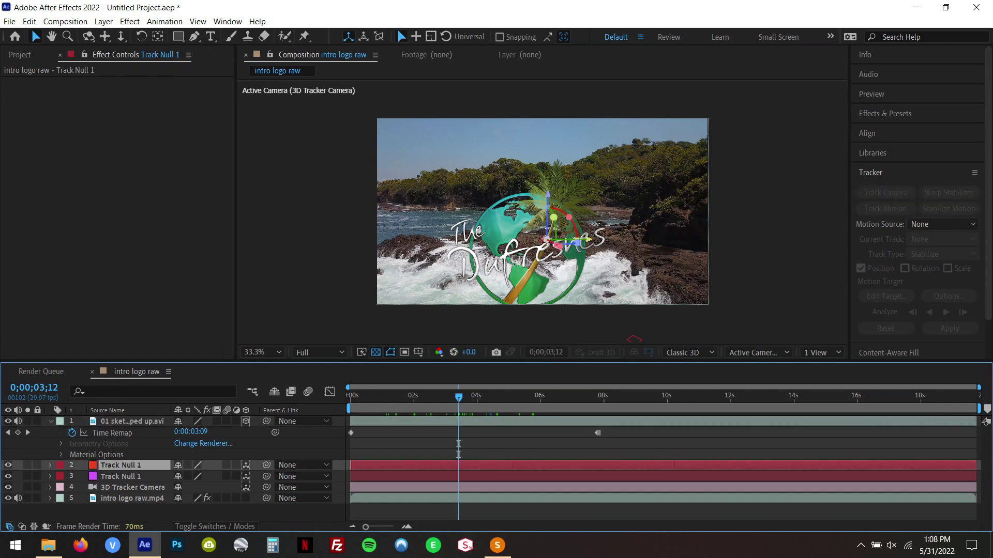
pyautogui.press('p')
pyautogui.click(105, 477)
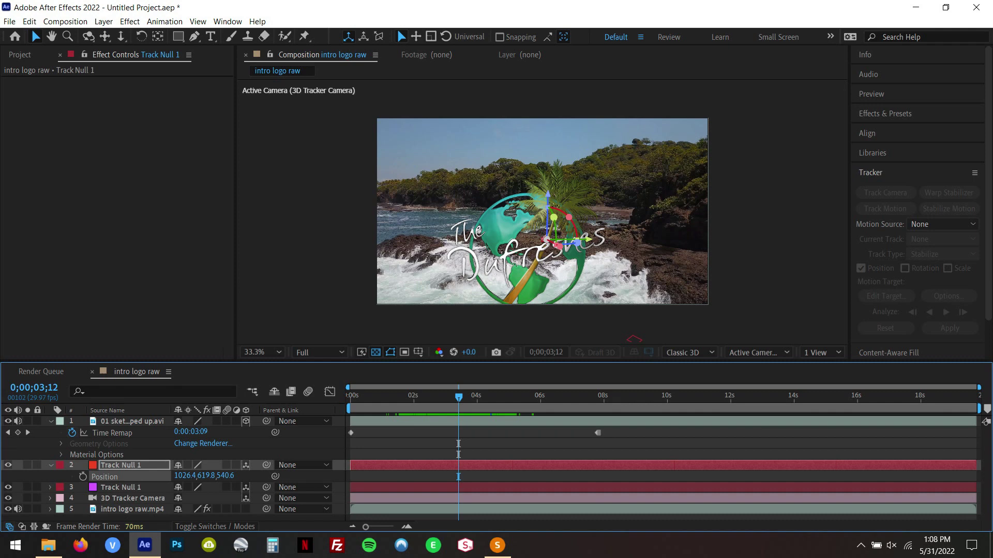
pyautogui.click(132, 421)
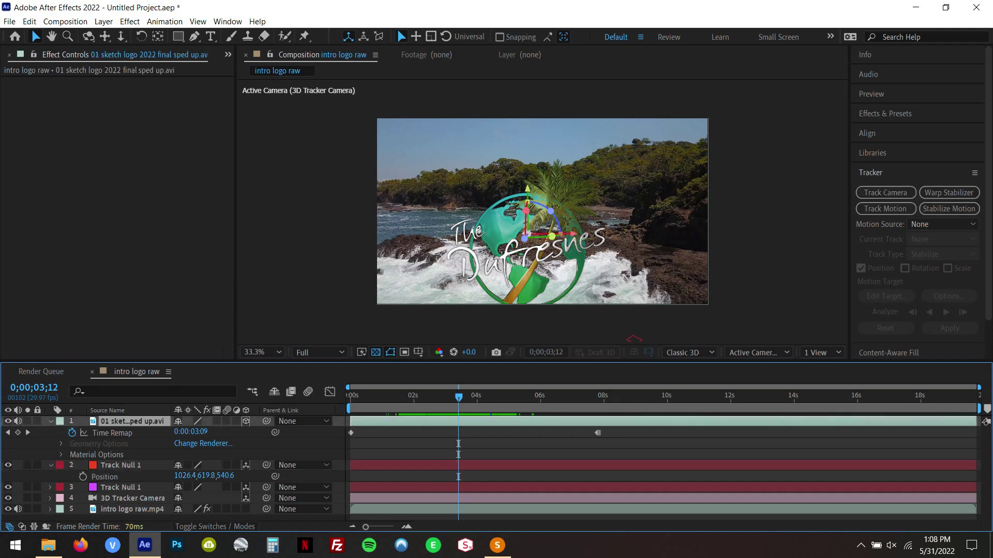
pyautogui.hotkey('ctrl', 'v')
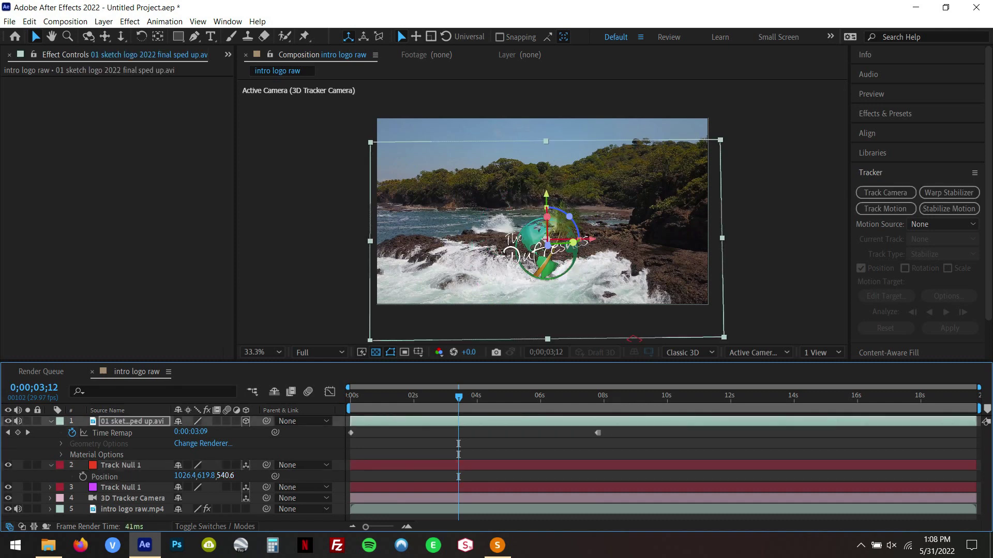
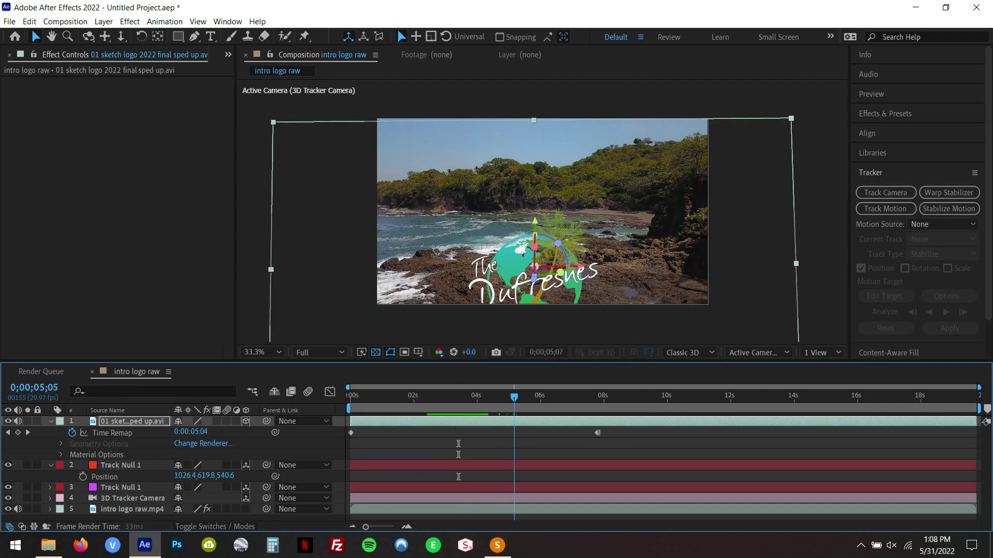
# Raise the logo toward the treeline and slide it right along its X axis
pyautogui.moveTo(545, 245); pyautogui.dragTo(548, 179)
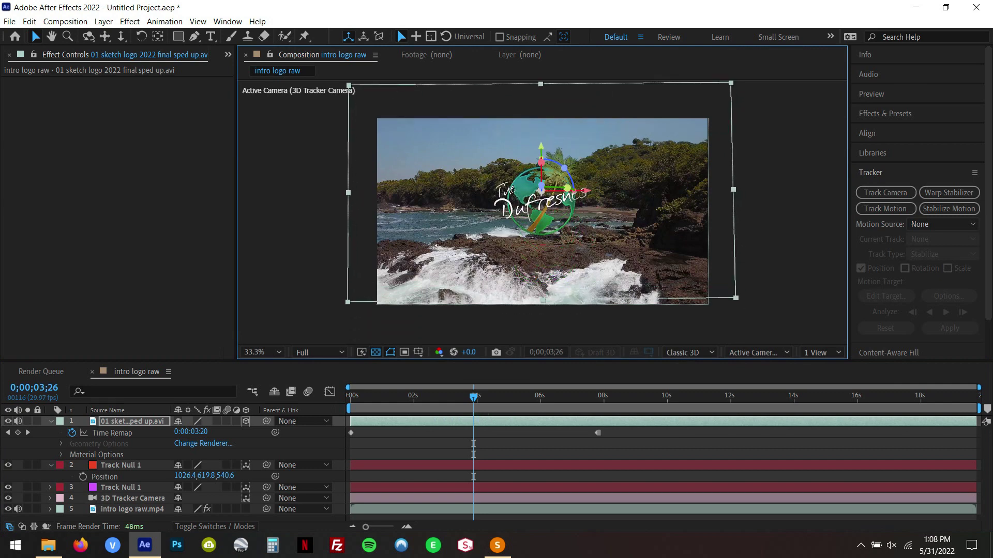
pyautogui.moveTo(473, 398); pyautogui.dragTo(404, 398)
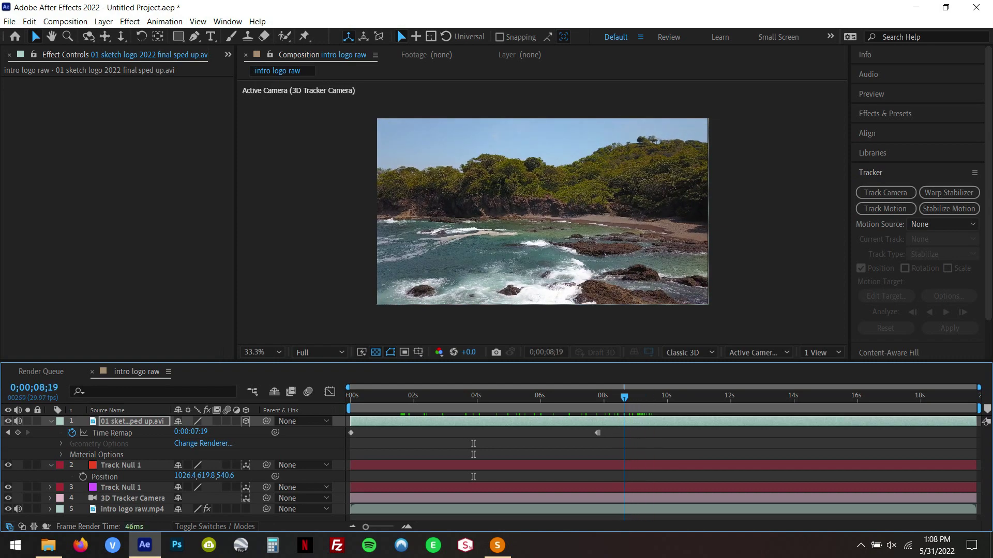
pyautogui.moveTo(624, 397); pyautogui.dragTo(601, 397)
pyautogui.moveTo(436, 190); pyautogui.dragTo(567, 188)
# Preview the new logo placement, stepping through frames around the reveal
pyautogui.press('space')
pyautogui.moveTo(623, 397); pyautogui.dragTo(389, 397)
pyautogui.press('pageup')
pyautogui.press('pagedown')
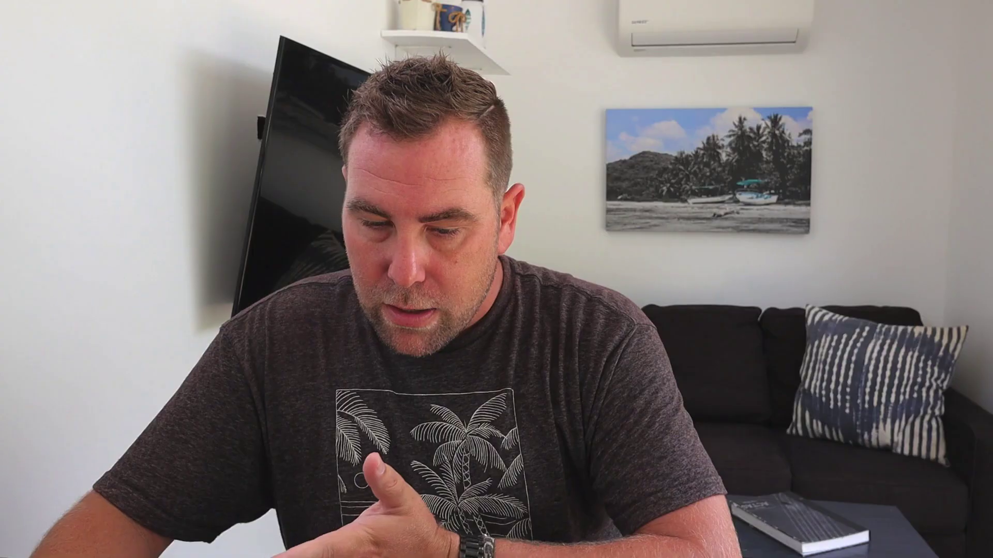
pyautogui.press('pagedown')
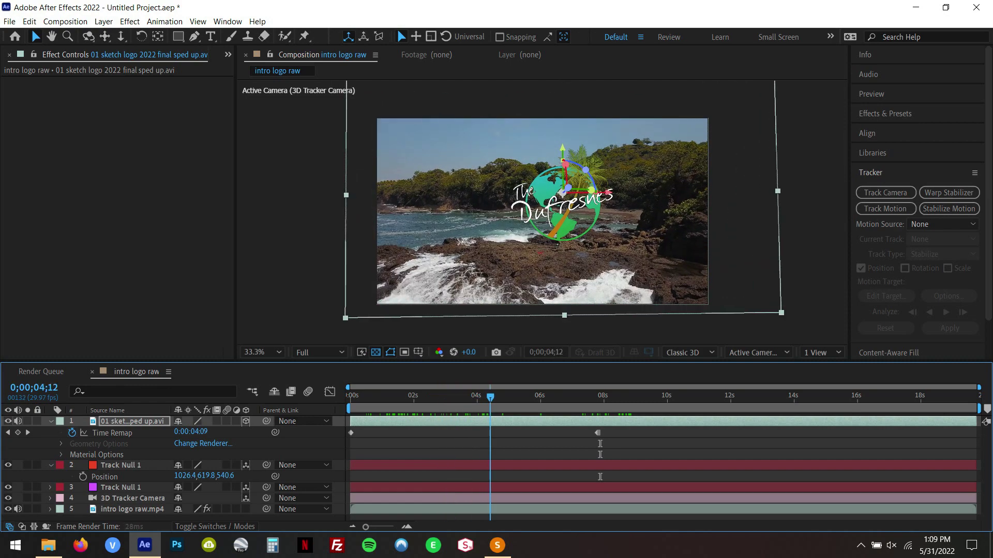
# Shift the logo layer later in the timeline and play from the beginning
pyautogui.moveTo(426, 421); pyautogui.dragTo(486, 421)
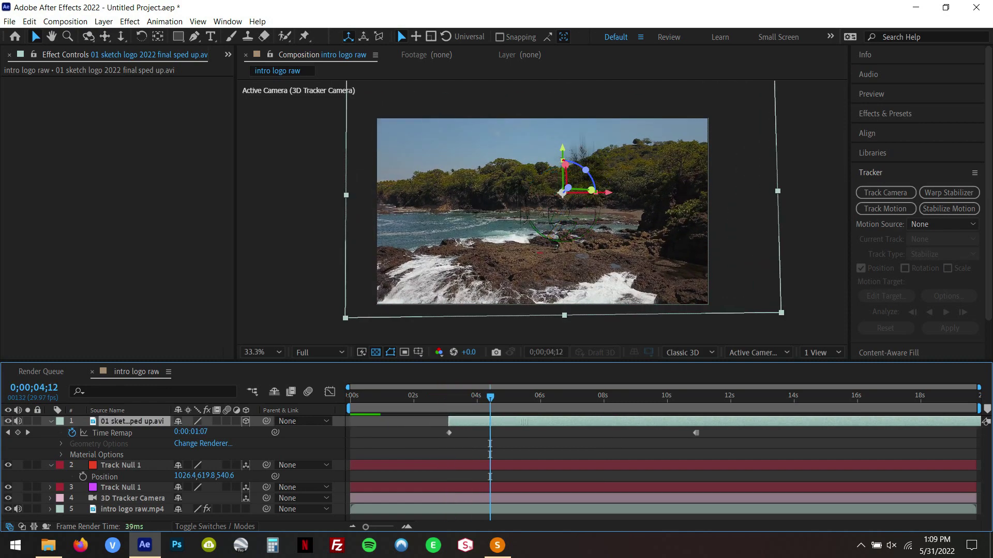
pyautogui.hotkey('shift', 'alt', 'pagedown')
pyautogui.hotkey('shift', 'alt', 'pagedown')
pyautogui.hotkey('shift', 'alt', 'pagedown')
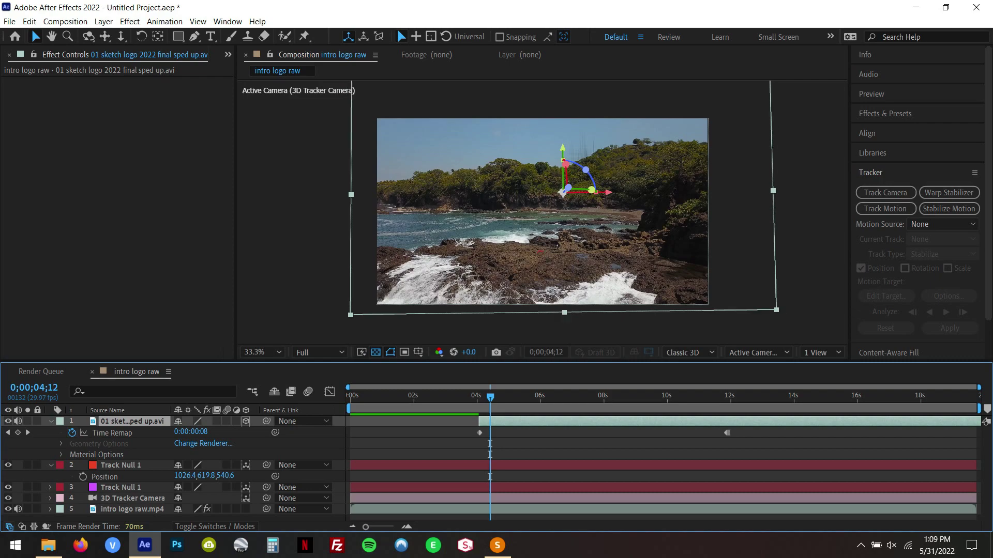
pyautogui.press('Home')
pyautogui.press('space')
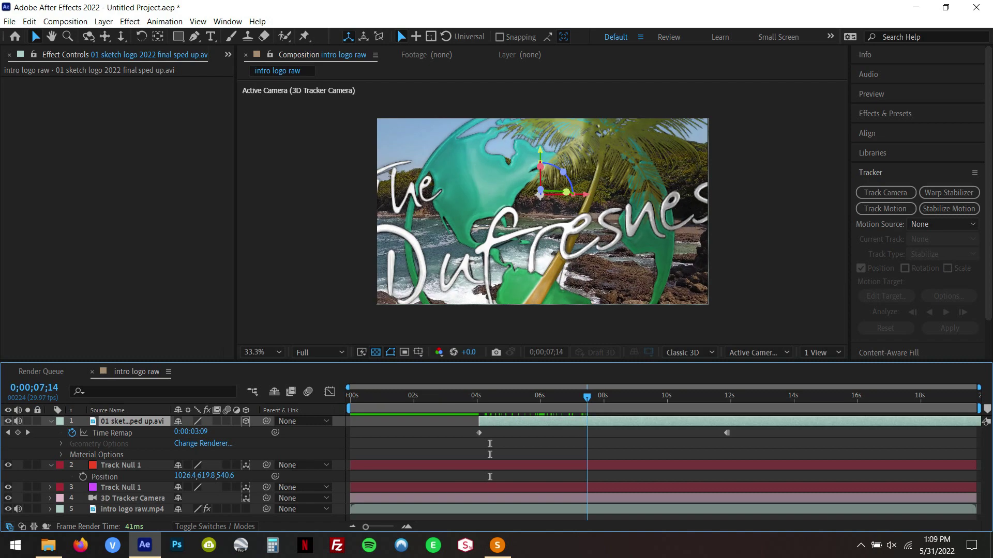
# Nudge the logo layer slightly earlier, to about 2.5 seconds, and preview the timing
pyautogui.moveTo(589, 397); pyautogui.dragTo(429, 397)
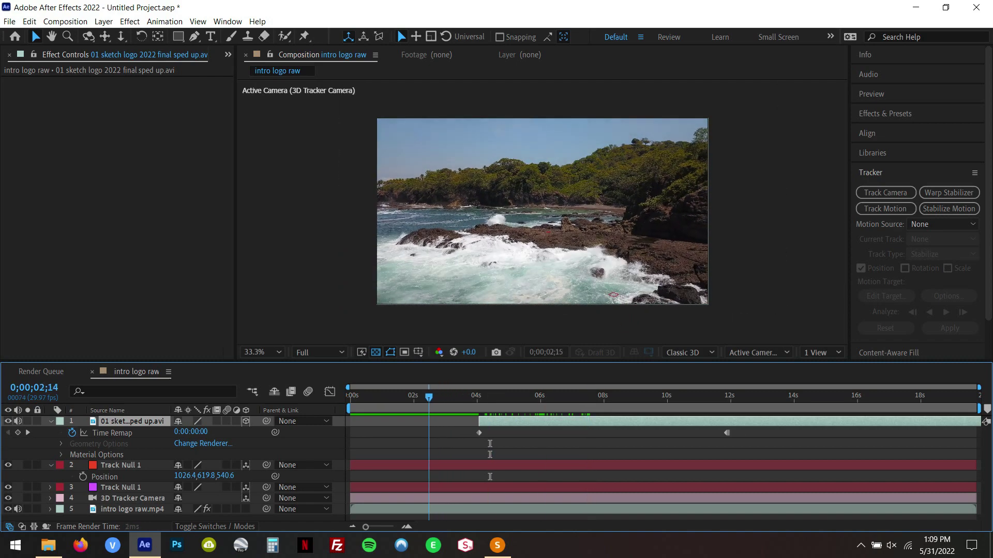
pyautogui.moveTo(510, 422); pyautogui.dragTo(472, 422)
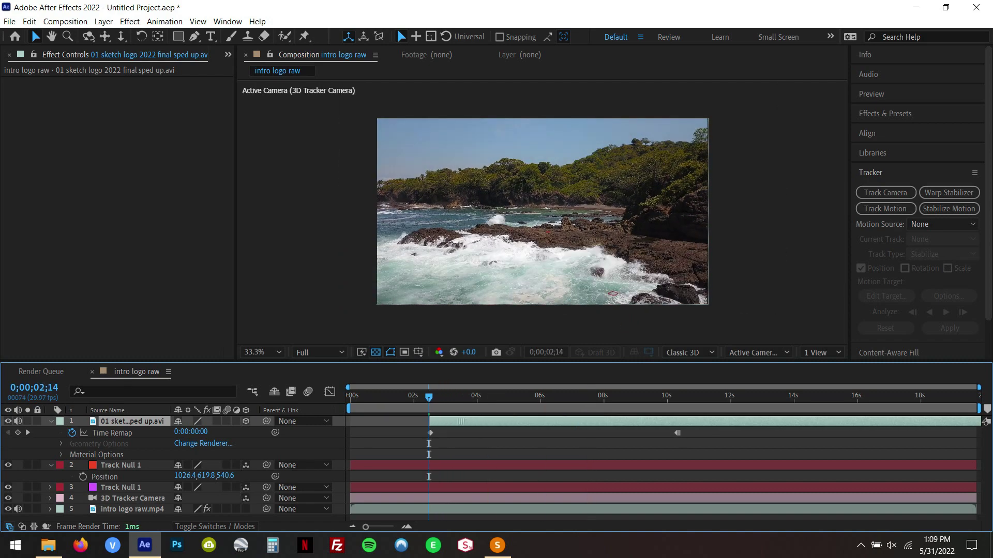
pyautogui.press('space')
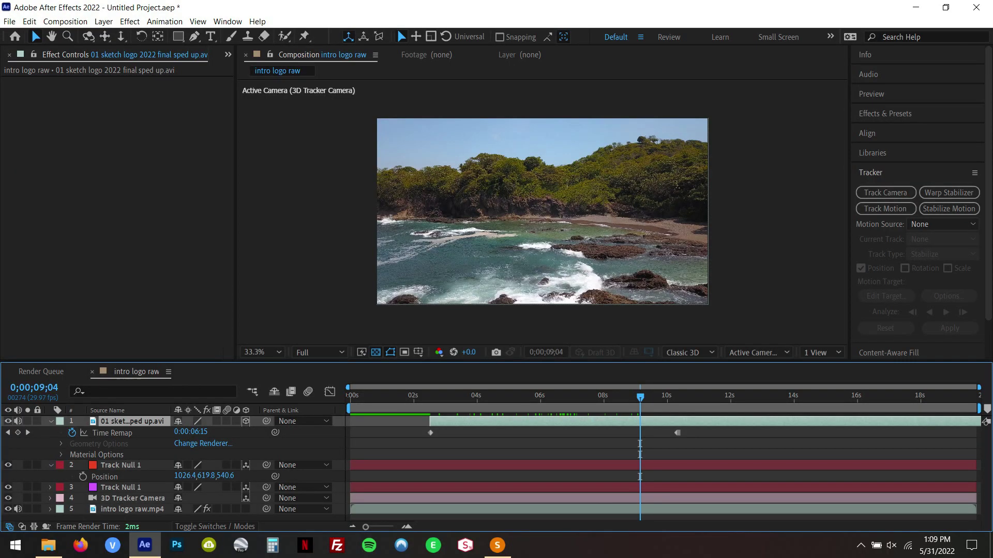
pyautogui.press('space')
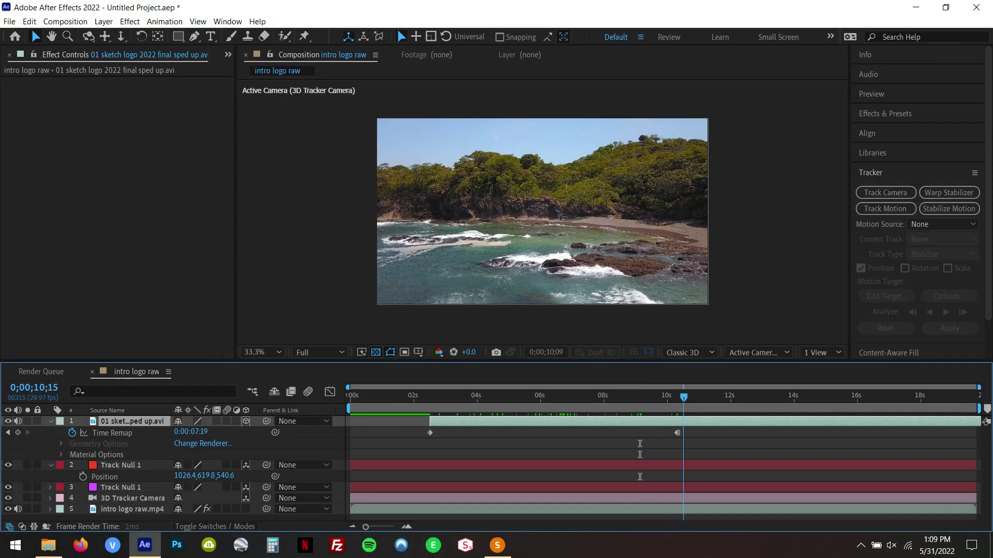
pyautogui.moveTo(693, 398); pyautogui.dragTo(387, 397)
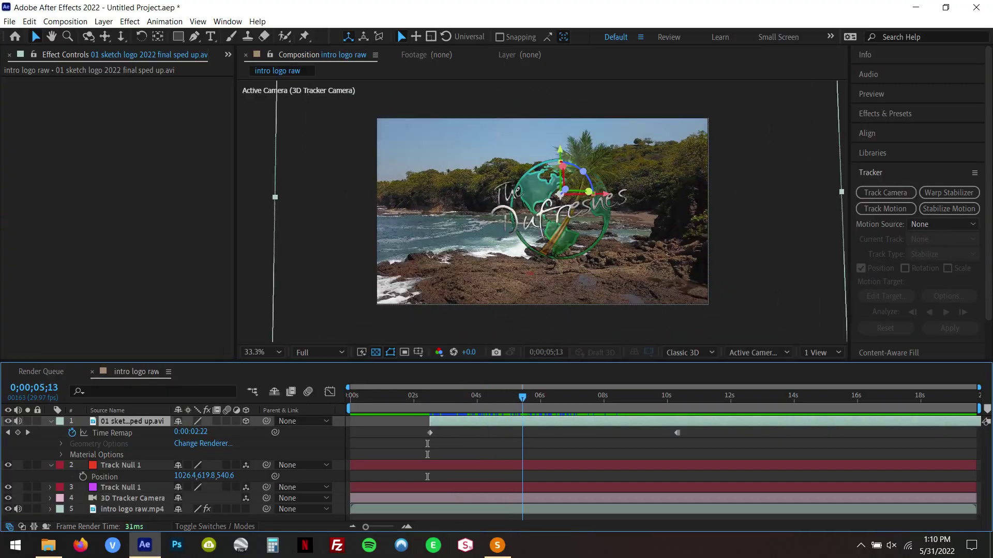
pyautogui.moveTo(679, 397); pyautogui.dragTo(350, 397)
# Save the project as 'intro logo.aep' on the Desktop and queue 'intro logo raw' for rendering
pyautogui.click(9, 21)
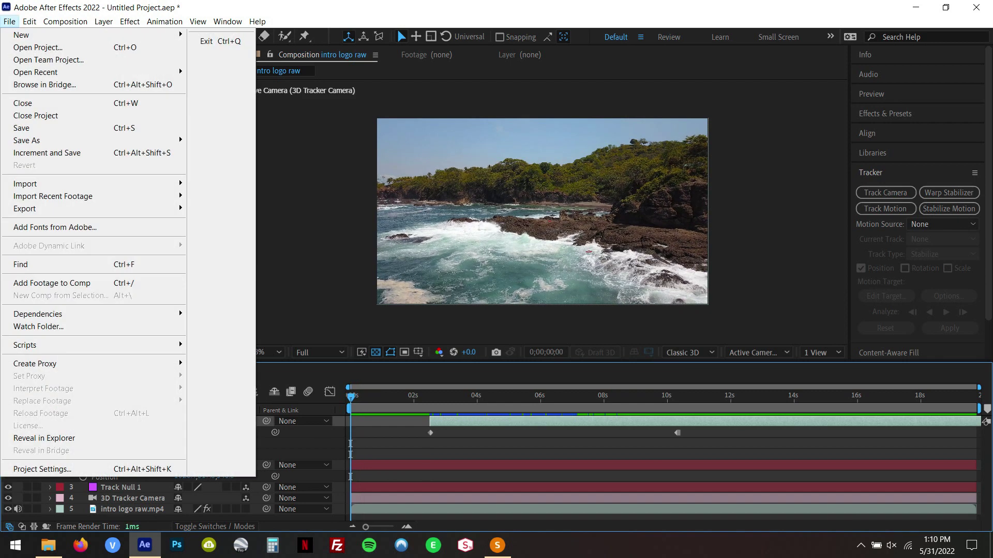
pyautogui.moveTo(52, 140)
pyautogui.click(219, 141)
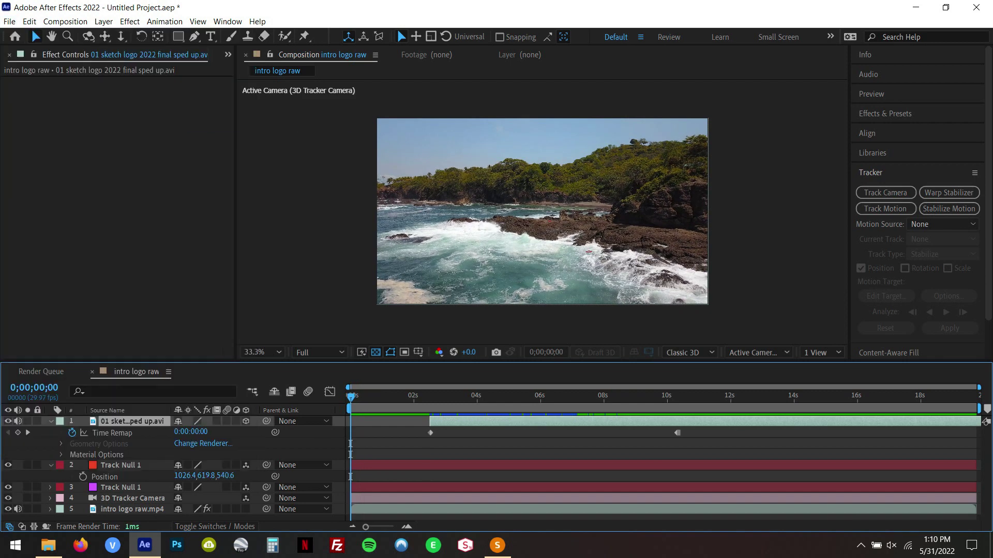
pyautogui.click(52, 139)
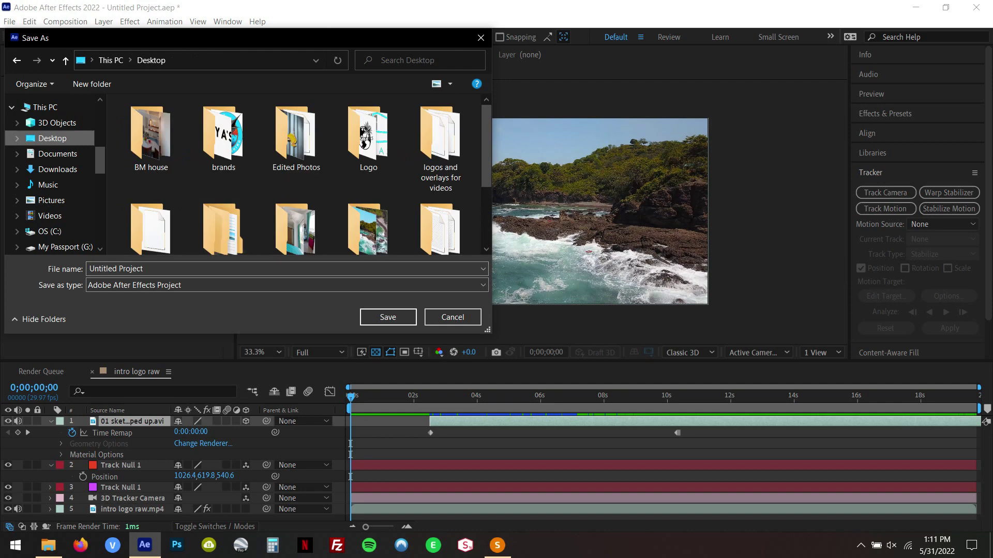
pyautogui.write('intro')
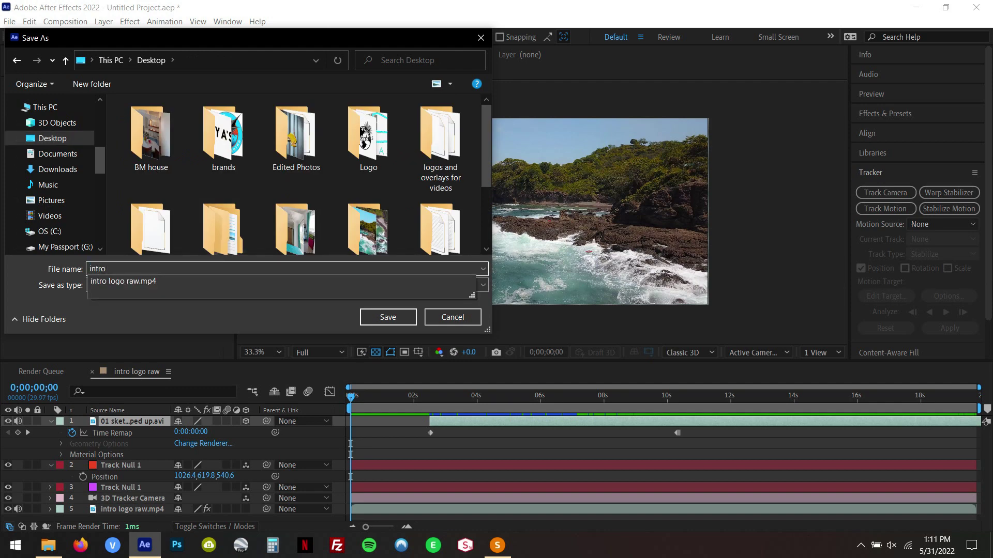
pyautogui.click(388, 317)
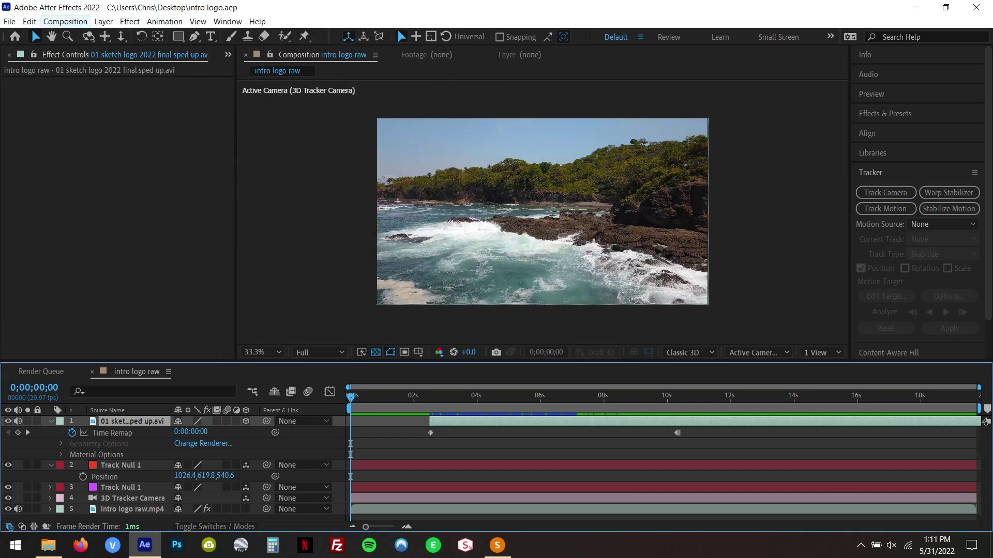
pyautogui.click(65, 22)
pyautogui.click(124, 117)
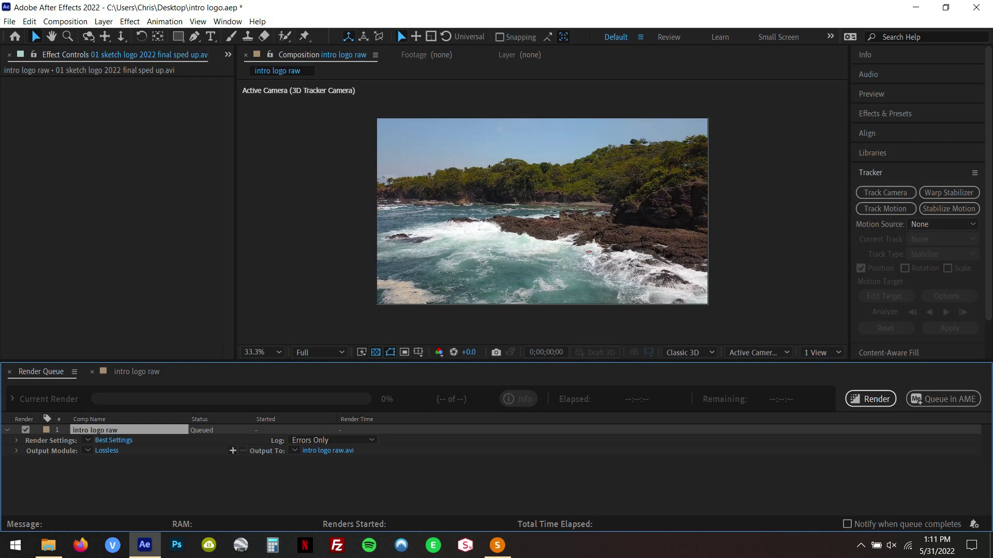
# Set the render output file to 'intro logo' on the Desktop
pyautogui.click(137, 372)
pyautogui.click(41, 372)
pyautogui.write('intro logo raw')
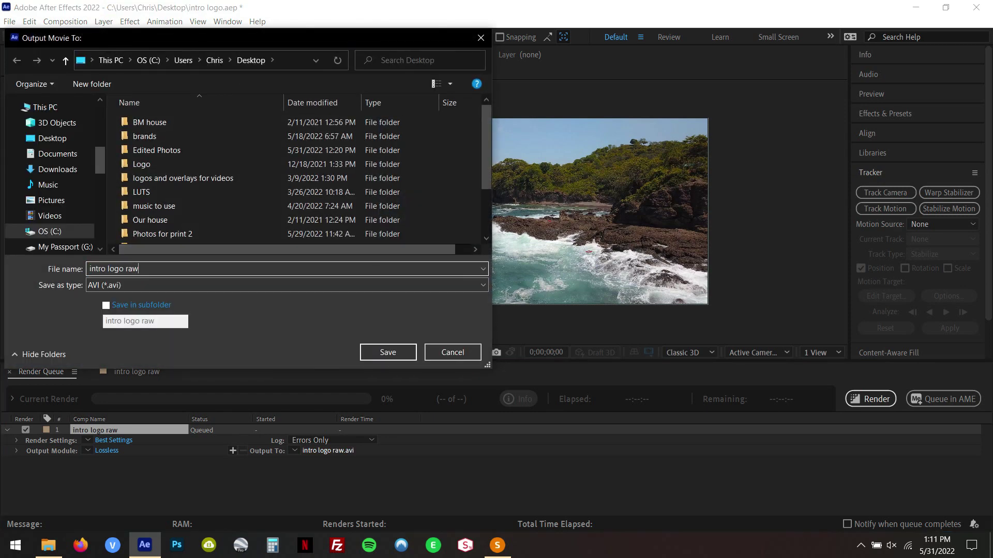
pyautogui.press('BackSpace')
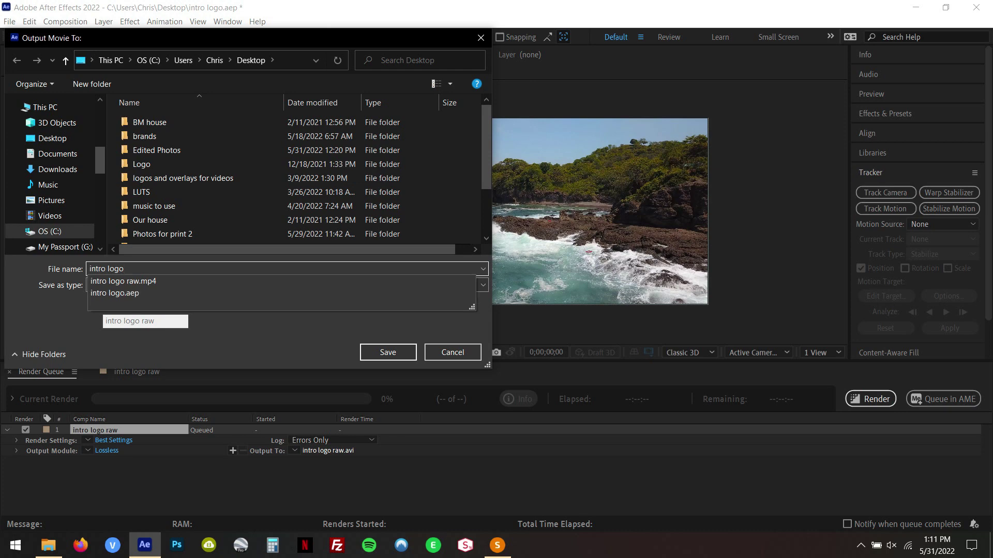
pyautogui.click(53, 139)
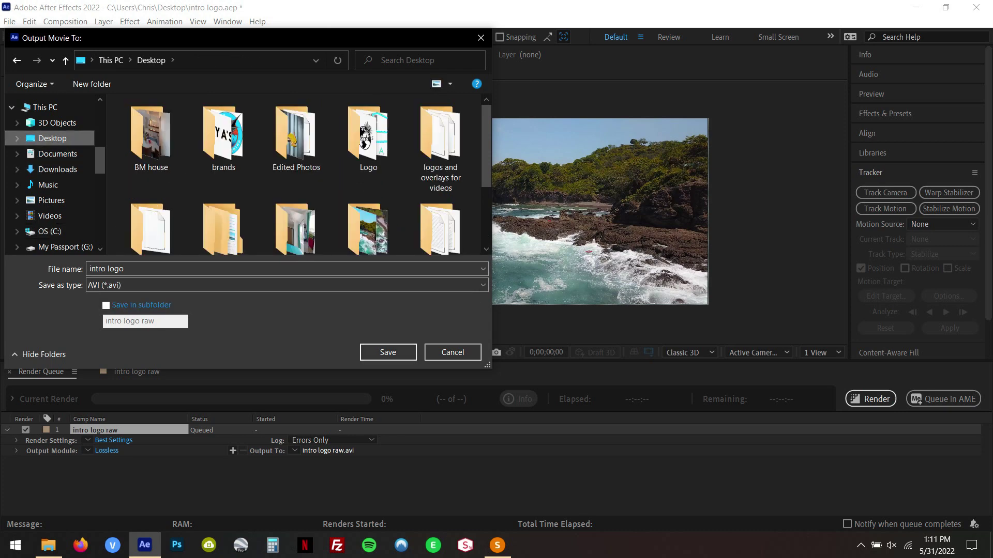
pyautogui.press('Return')
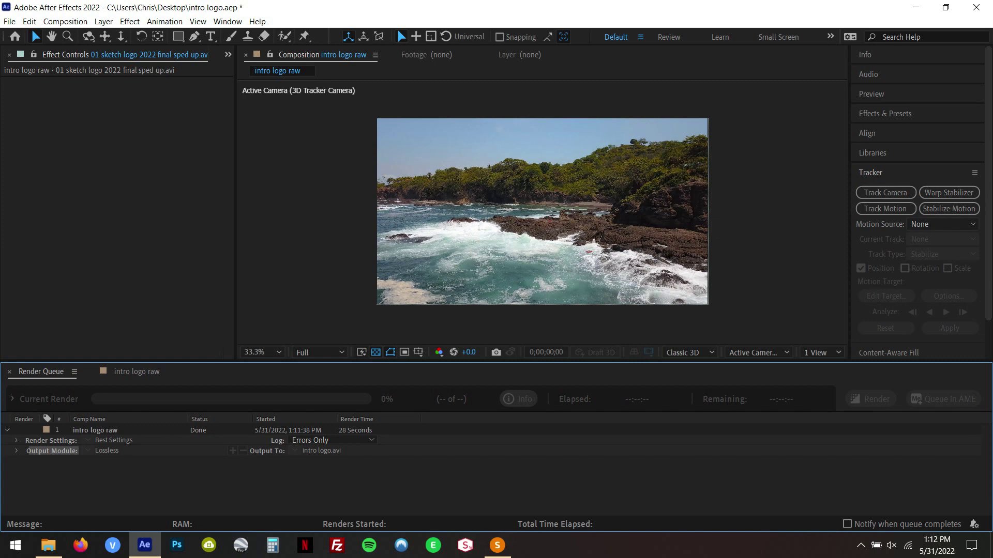
# Quit After Effects, close the Explorer window, and open the secluded beach VEGAS project
pyautogui.click(976, 7)
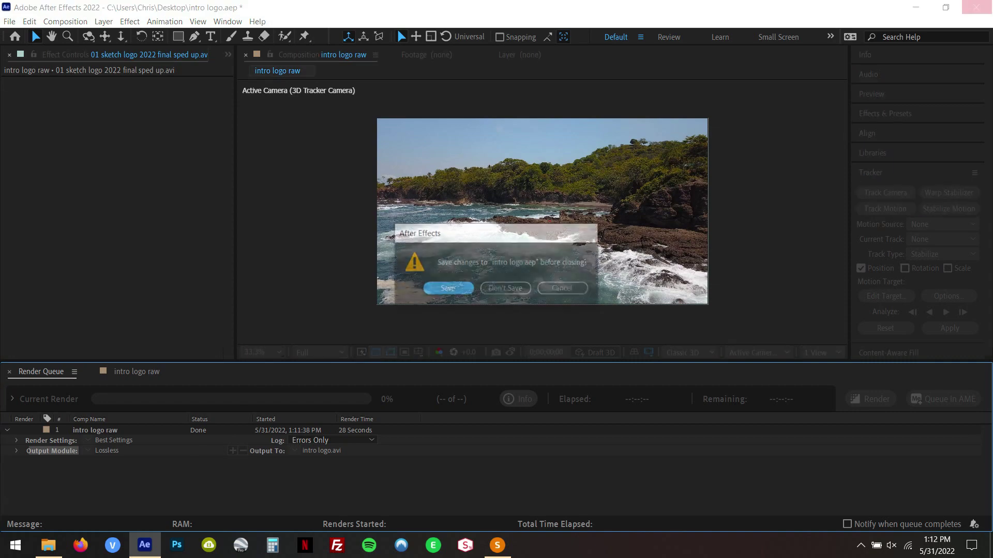
pyautogui.click(505, 288)
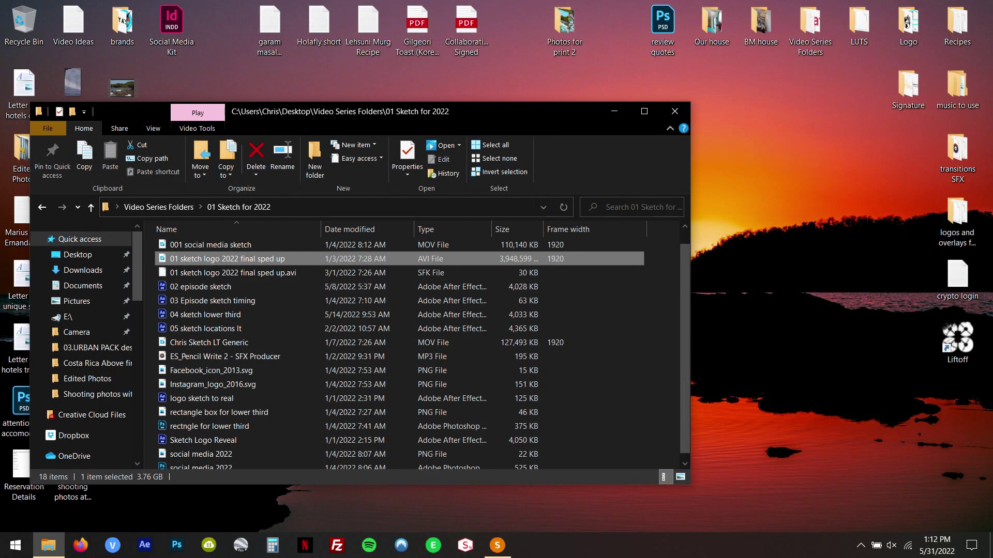
pyautogui.click(675, 111)
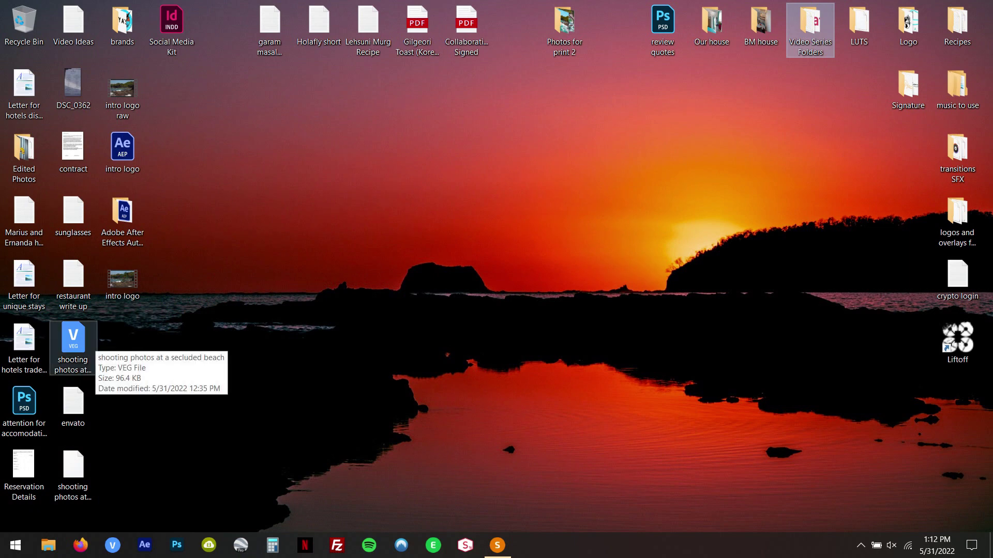
pyautogui.doubleClick(81, 340)
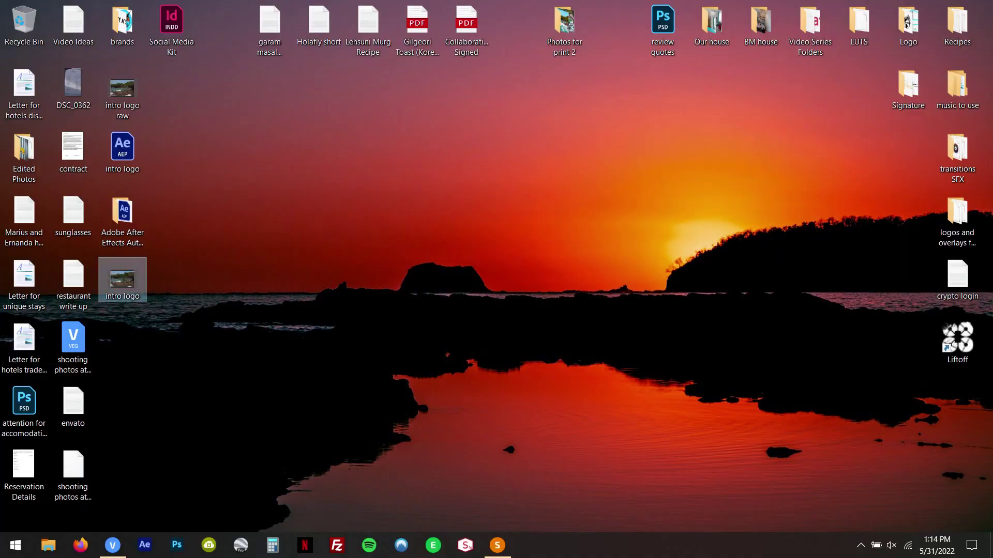
# Drop 'intro logo.avi' at the start of the VEGAS timeline and play from the beginning
pyautogui.moveTo(122, 282); pyautogui.dragTo(159, 480)
pyautogui.moveTo(117, 541); pyautogui.dragTo(233, 399)
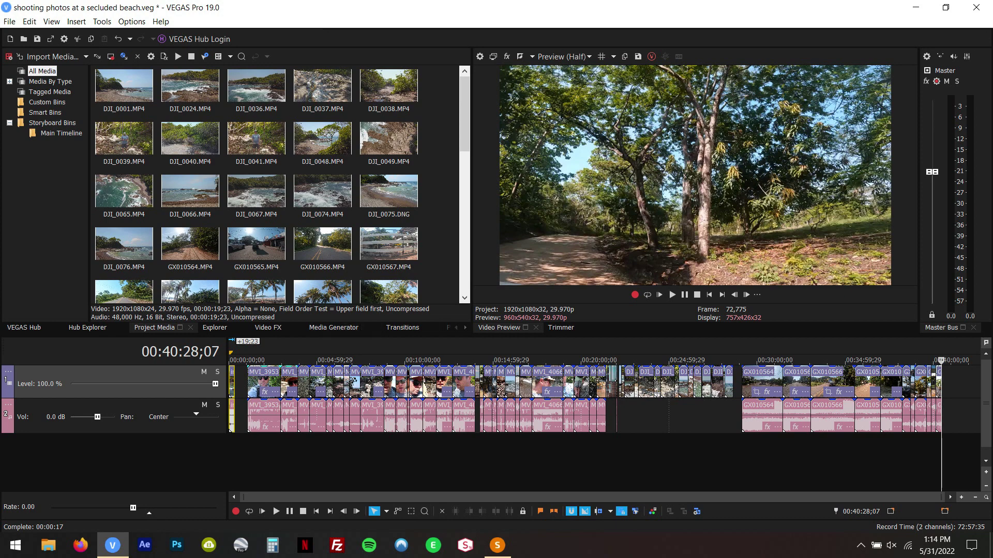
pyautogui.hotkey('ctrl', 'Home')
pyautogui.scroll(2, 604, 414)
pyautogui.click(672, 295)
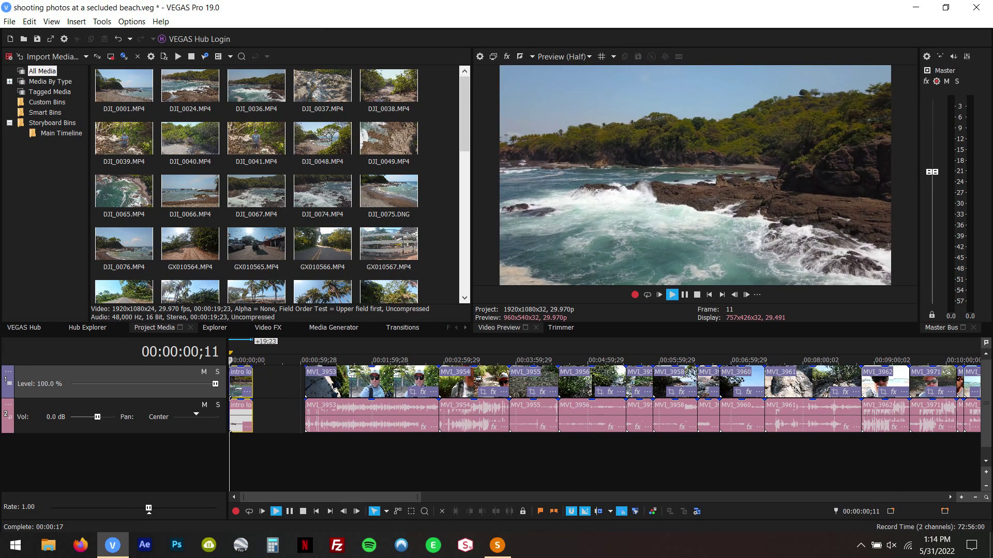